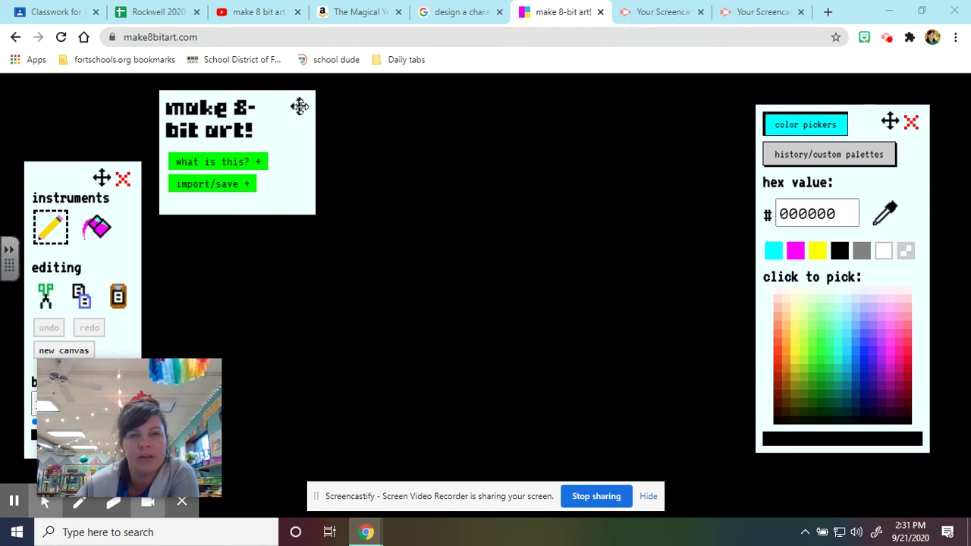
Drag the title, tools and colour panels away from the drawing area
{"action": "left_click_drag", "start_coordinate": [299, 107], "coordinate": [954, 401]}
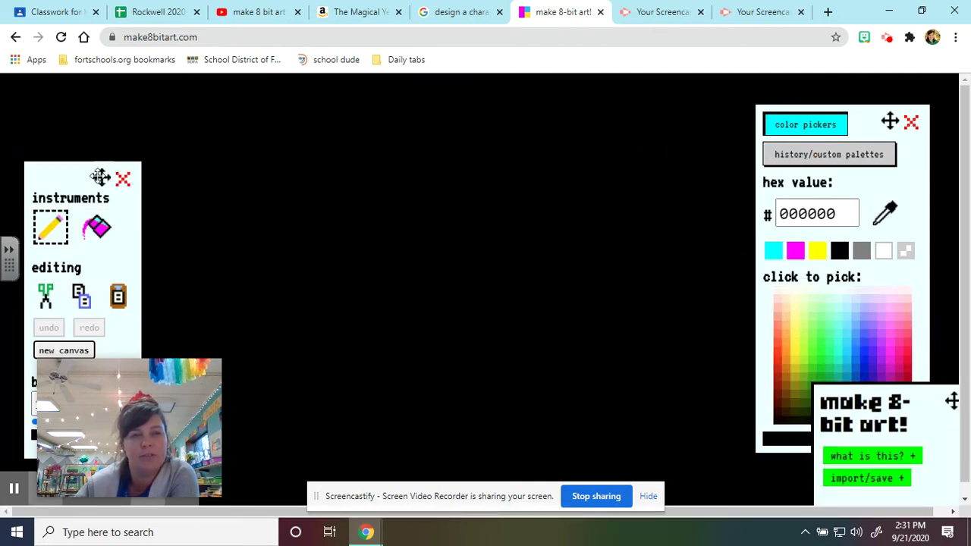
{"action": "mouse_move", "coordinate": [101, 177]}
{"action": "left_mouse_down"}
{"action": "mouse_move", "coordinate": [99, 87]}
{"action": "mouse_move", "coordinate": [100, 100]}
{"action": "left_mouse_up"}
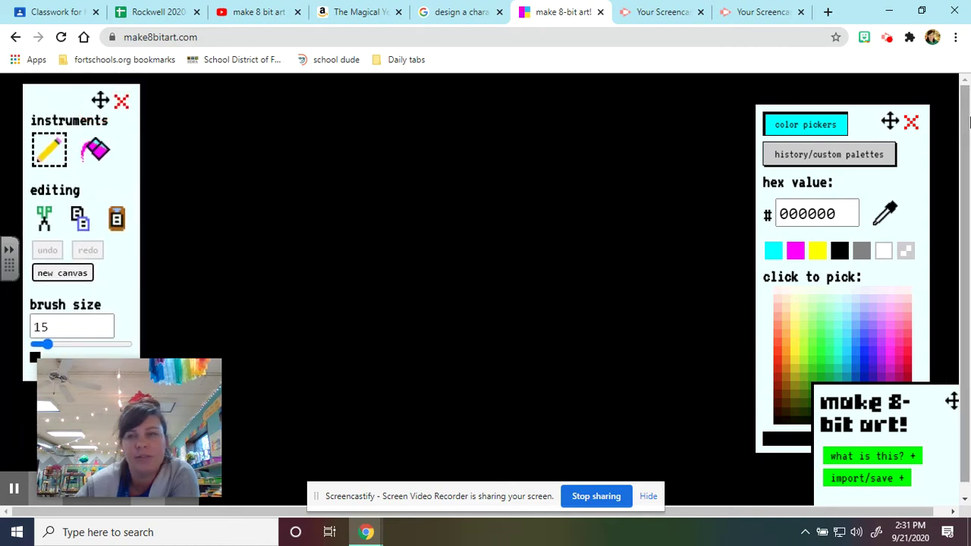
{"action": "left_click_drag", "start_coordinate": [889, 122], "coordinate": [873, 103]}
Try green, purple, pink and teal (148d75) swatches, then dock the tools panel beside the colour panel
{"action": "left_click", "coordinate": [801, 313]}
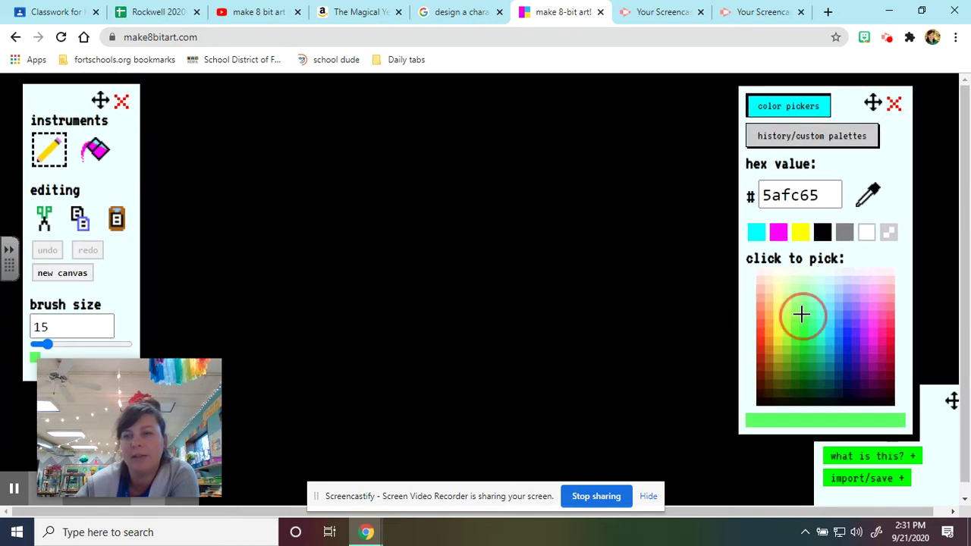
{"action": "left_click", "coordinate": [847, 288]}
{"action": "left_click", "coordinate": [877, 310]}
{"action": "left_click", "coordinate": [819, 366]}
{"action": "left_click", "coordinate": [842, 367]}
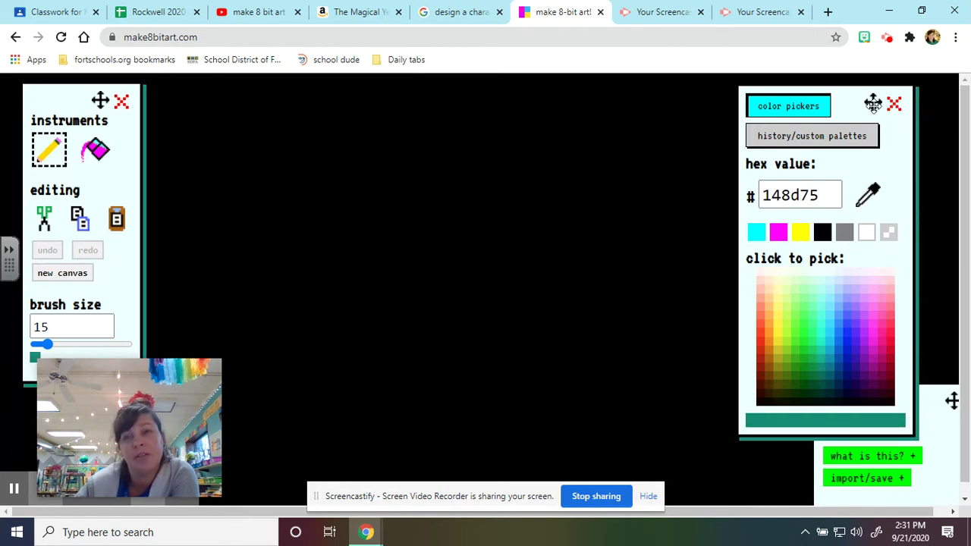
{"action": "left_click_drag", "start_coordinate": [872, 103], "coordinate": [918, 112]}
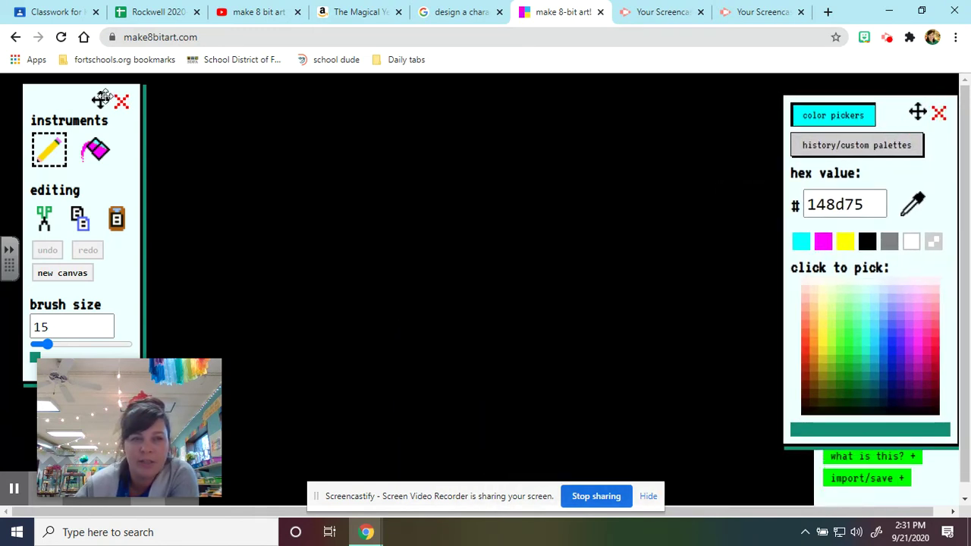
{"action": "left_click_drag", "start_coordinate": [102, 99], "coordinate": [723, 109]}
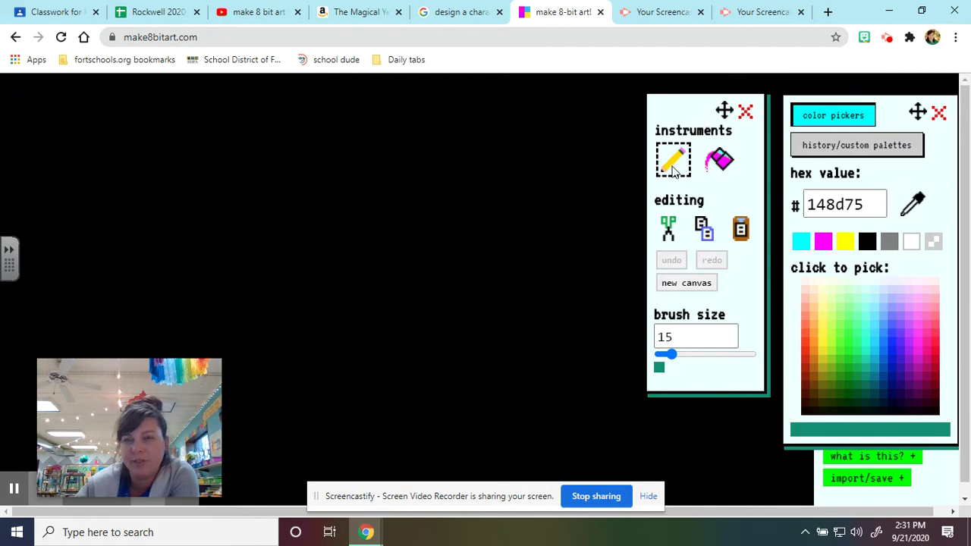
Select the pencil at brush size 23 and pick yellow ffff00 as the drawing colour
{"action": "left_click", "coordinate": [721, 162]}
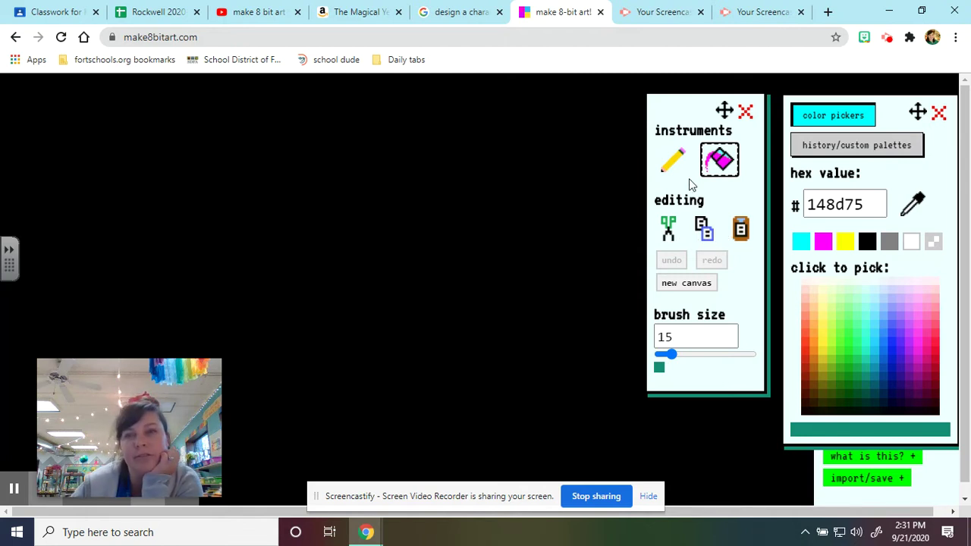
{"action": "left_click", "coordinate": [675, 161]}
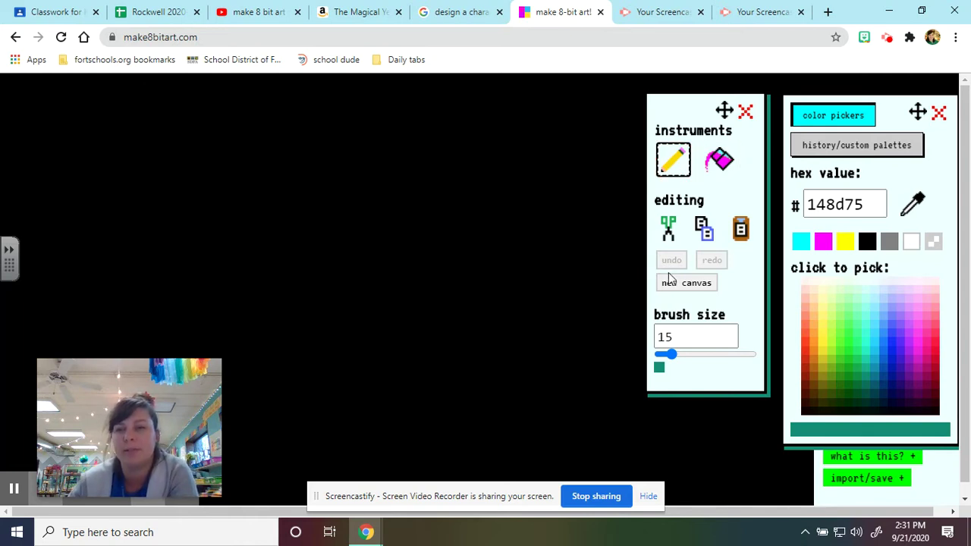
{"action": "left_click_drag", "start_coordinate": [671, 355], "coordinate": [719, 356]}
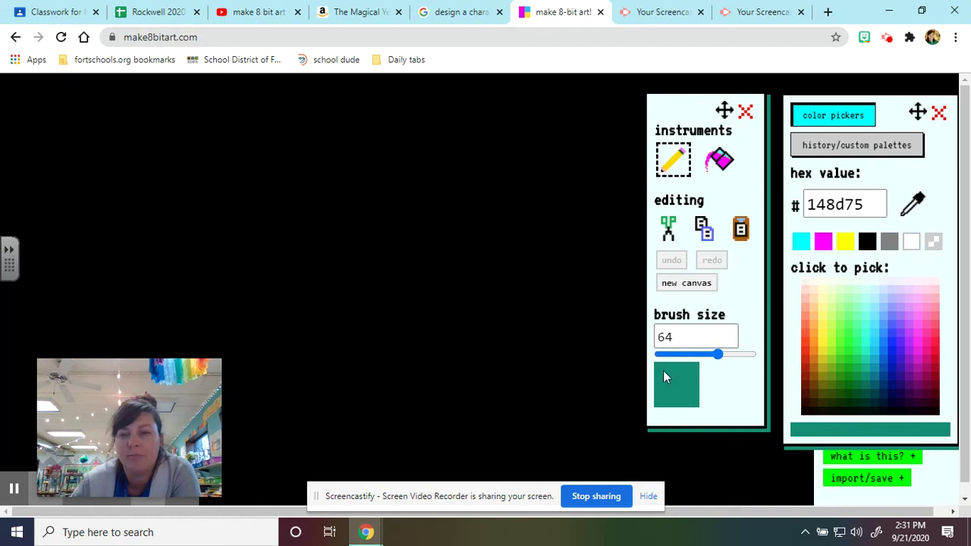
{"action": "left_click_drag", "start_coordinate": [716, 354], "coordinate": [678, 355]}
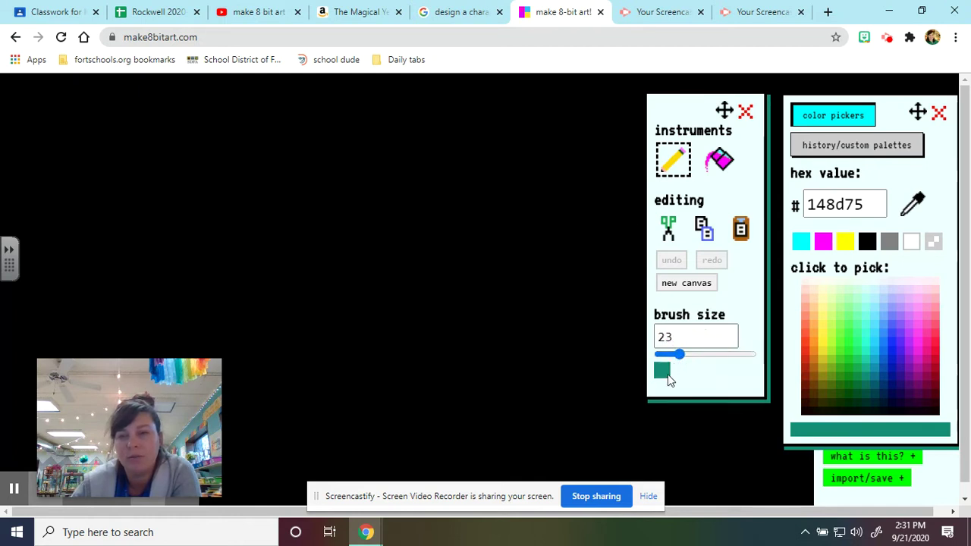
{"action": "left_click", "coordinate": [678, 353]}
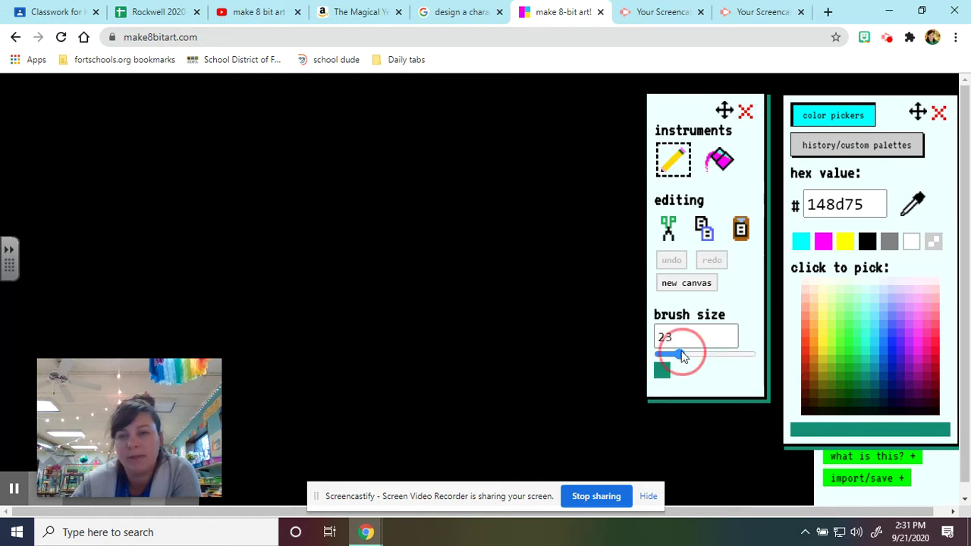
{"action": "left_click", "coordinate": [847, 242]}
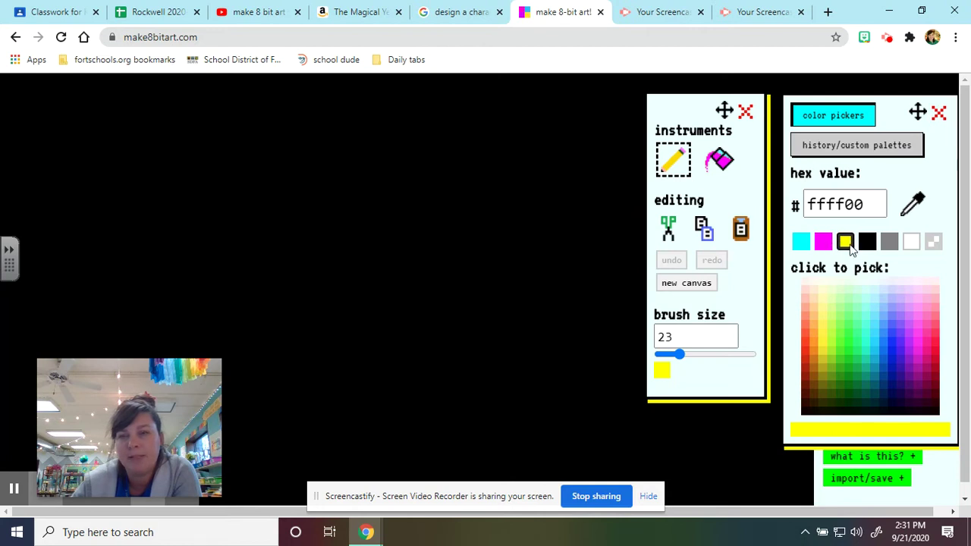
Outline the bee's body in yellow, bucket-fill it solid, and switch the pencil colour to black 000000
{"action": "left_click", "coordinate": [674, 169]}
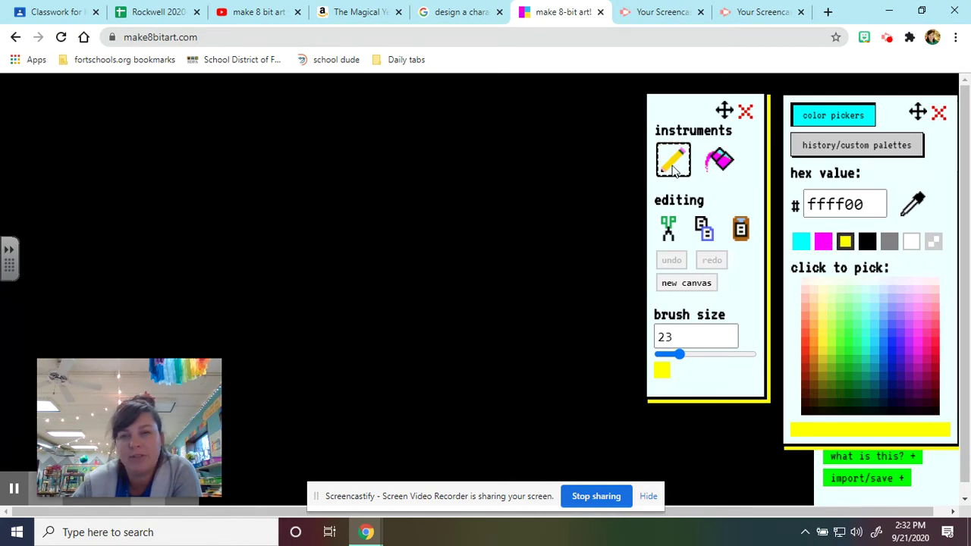
{"action": "mouse_move", "coordinate": [339, 199]}
{"action": "left_mouse_down"}
{"action": "mouse_move", "coordinate": [284, 222]}
{"action": "mouse_move", "coordinate": [275, 266]}
{"action": "mouse_move", "coordinate": [292, 318]}
{"action": "mouse_move", "coordinate": [325, 343]}
{"action": "mouse_move", "coordinate": [495, 338]}
{"action": "mouse_move", "coordinate": [519, 302]}
{"action": "mouse_move", "coordinate": [521, 256]}
{"action": "mouse_move", "coordinate": [508, 214]}
{"action": "mouse_move", "coordinate": [483, 201]}
{"action": "mouse_move", "coordinate": [351, 199]}
{"action": "left_mouse_up"}
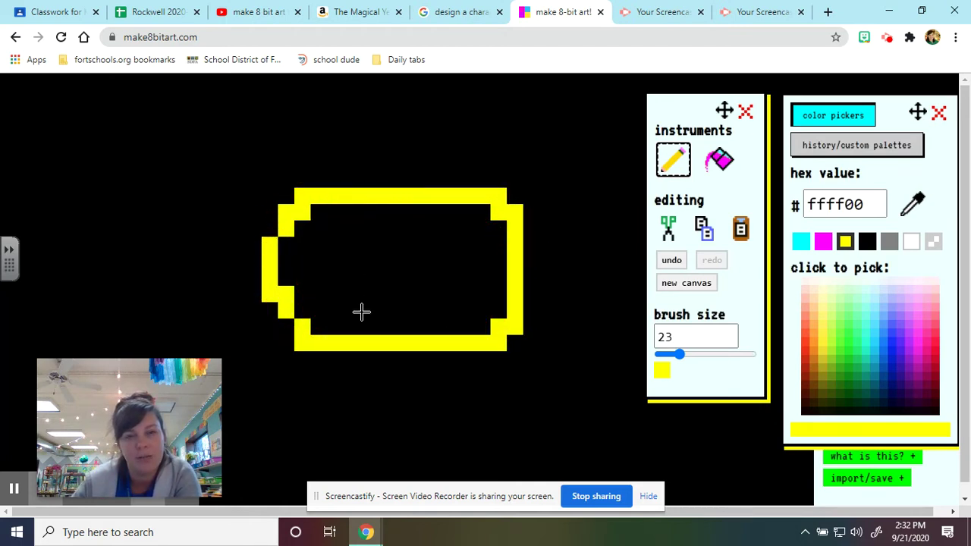
{"action": "left_click", "coordinate": [719, 159]}
{"action": "left_click", "coordinate": [417, 256]}
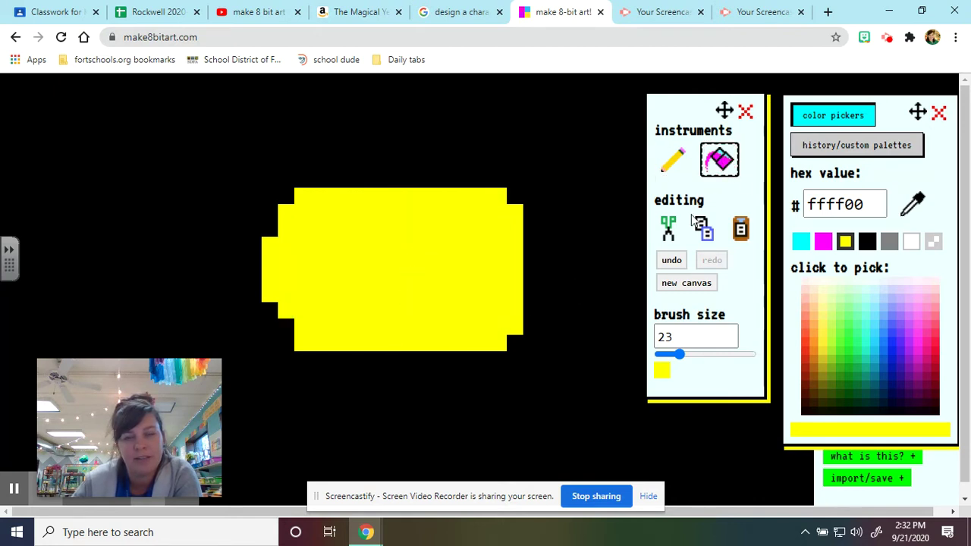
{"action": "left_click", "coordinate": [673, 163]}
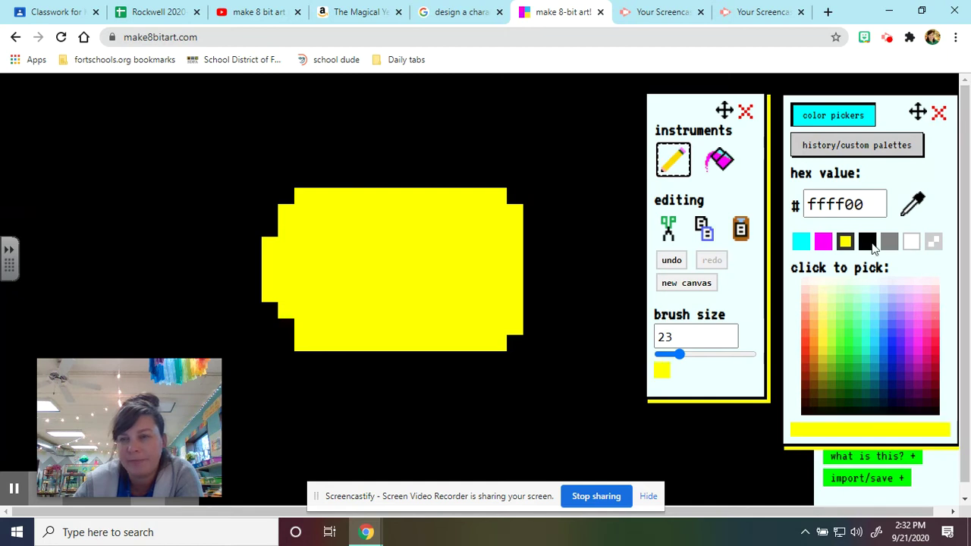
{"action": "left_click", "coordinate": [867, 241]}
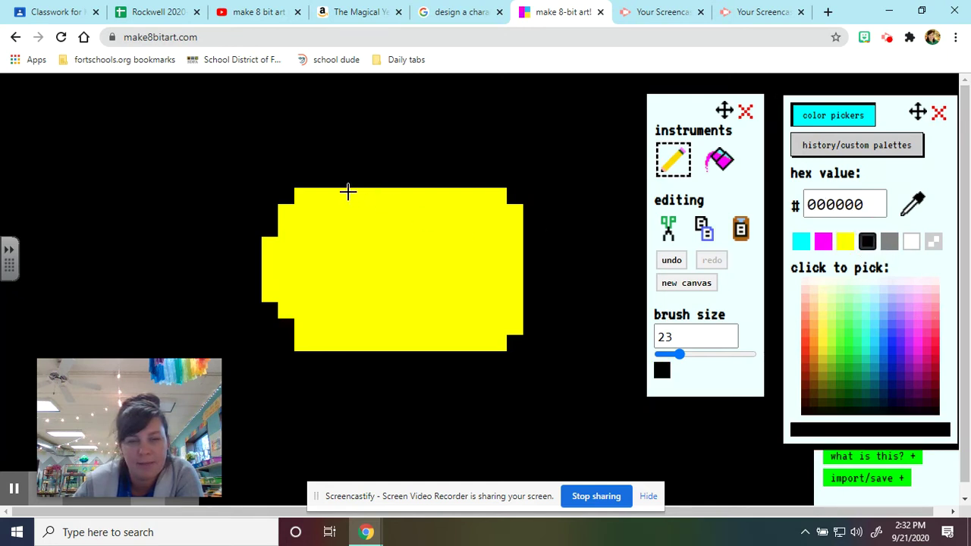
Paint two black vertical stripes across the yellow body, redrawing them once, and add a small black eye at the left end
{"action": "mouse_move", "coordinate": [349, 189]}
{"action": "left_mouse_down"}
{"action": "mouse_move", "coordinate": [342, 284]}
{"action": "mouse_move", "coordinate": [349, 355]}
{"action": "left_mouse_up"}
{"action": "left_click_drag", "start_coordinate": [414, 190], "coordinate": [417, 356]}
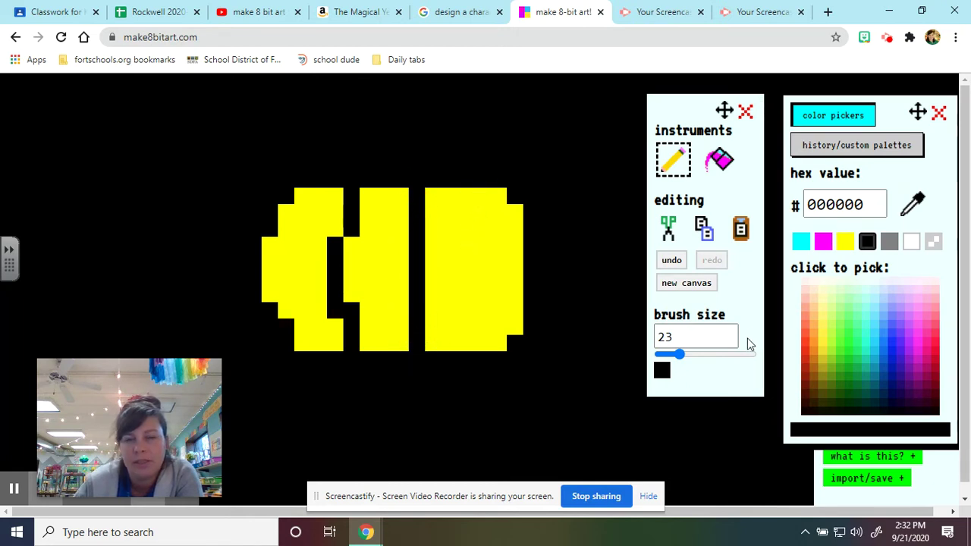
{"action": "left_click", "coordinate": [672, 263]}
{"action": "left_click", "coordinate": [672, 262]}
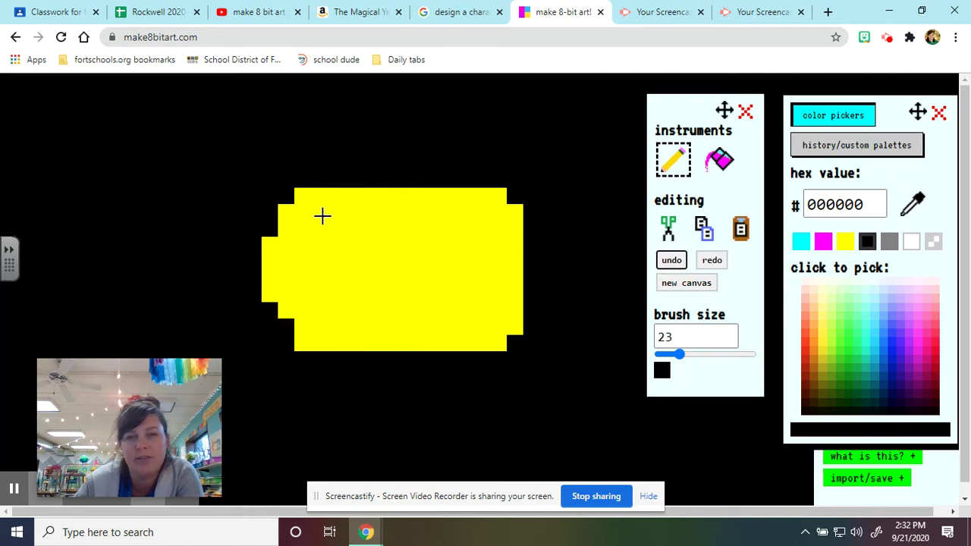
{"action": "left_click_drag", "start_coordinate": [365, 187], "coordinate": [358, 355]}
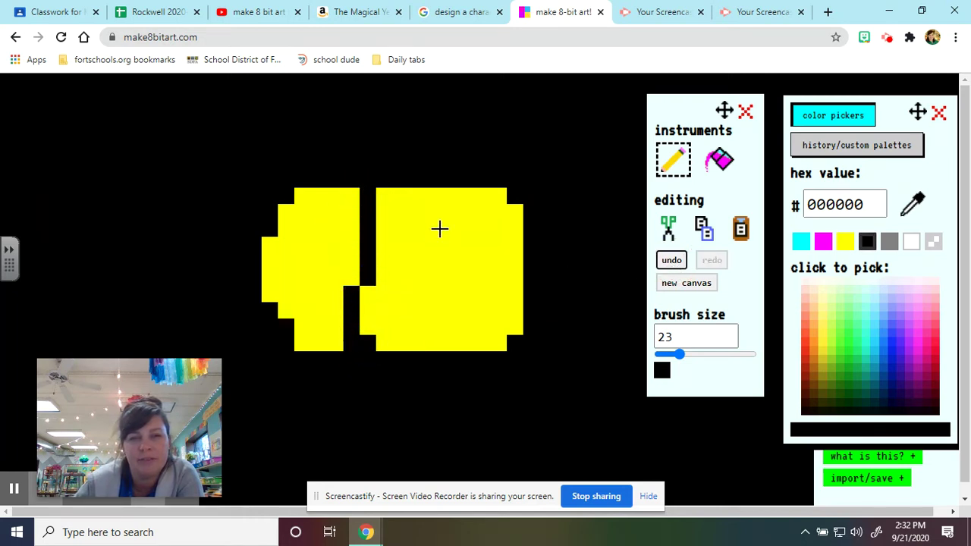
{"action": "left_click_drag", "start_coordinate": [441, 193], "coordinate": [435, 343]}
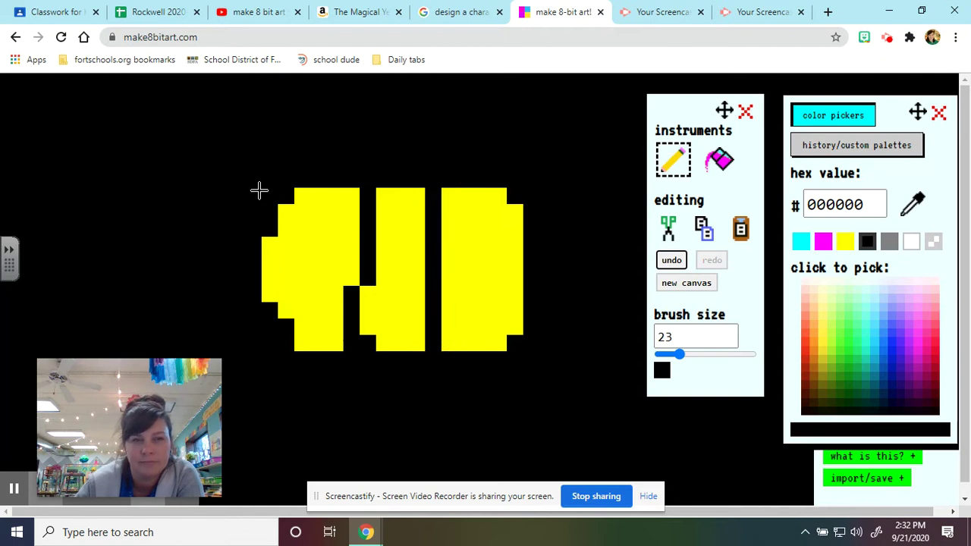
{"action": "left_click_drag", "start_coordinate": [300, 236], "coordinate": [314, 240]}
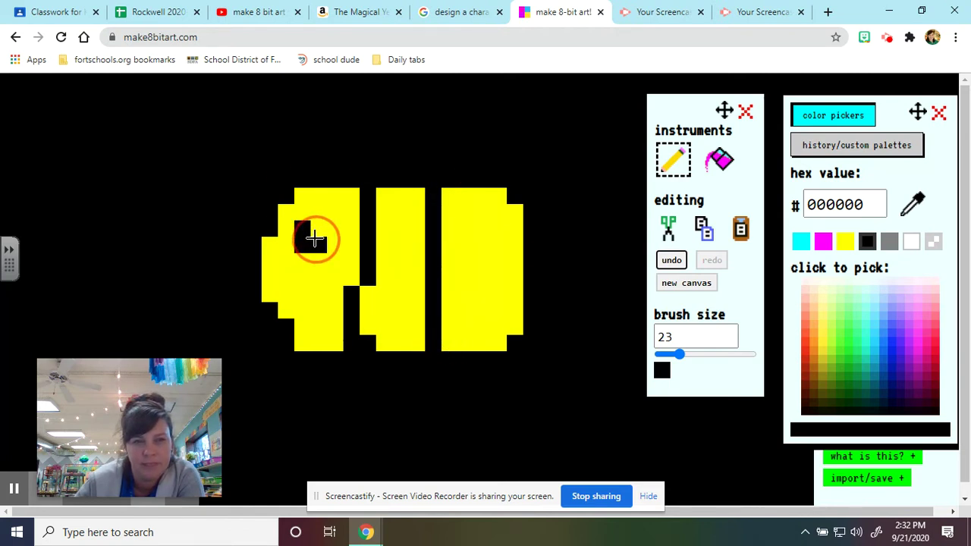
Put a white highlight pixel on the eye and outline white wings above the body, then return to black
{"action": "left_click", "coordinate": [911, 243]}
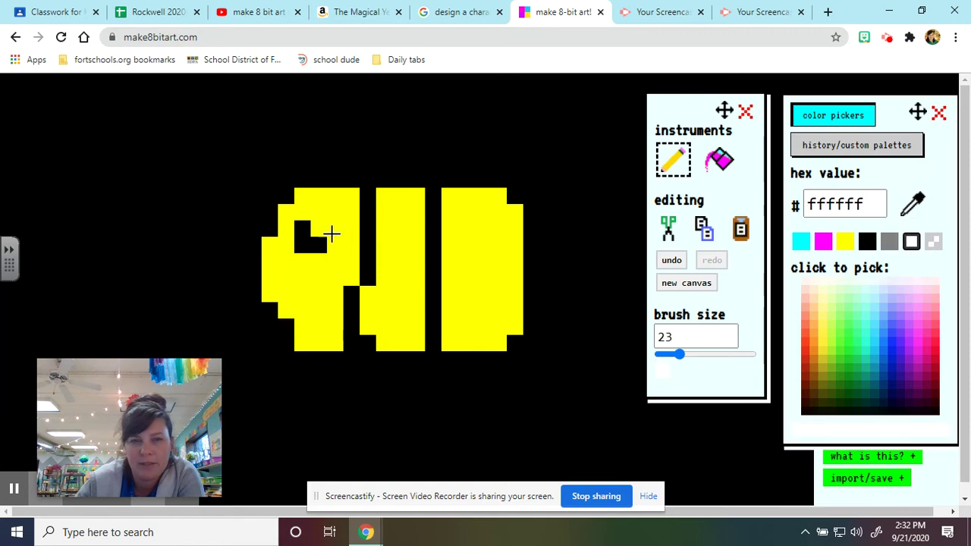
{"action": "left_click", "coordinate": [319, 228]}
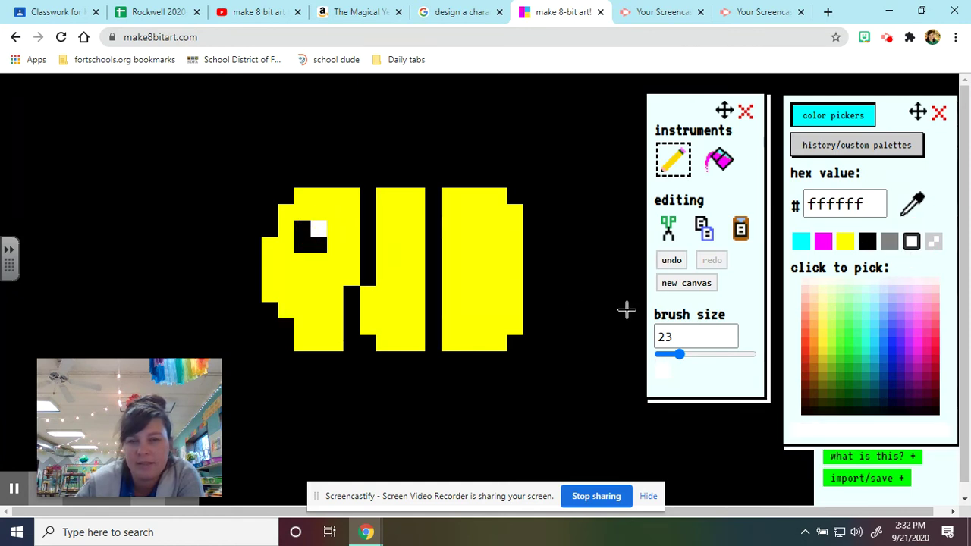
{"action": "left_click", "coordinate": [385, 181]}
{"action": "mouse_move", "coordinate": [385, 180]}
{"action": "left_mouse_down"}
{"action": "mouse_move", "coordinate": [453, 95]}
{"action": "mouse_move", "coordinate": [508, 108]}
{"action": "mouse_move", "coordinate": [505, 144]}
{"action": "mouse_move", "coordinate": [457, 175]}
{"action": "mouse_move", "coordinate": [394, 181]}
{"action": "mouse_move", "coordinate": [452, 186]}
{"action": "mouse_move", "coordinate": [518, 226]}
{"action": "mouse_move", "coordinate": [517, 276]}
{"action": "mouse_move", "coordinate": [491, 286]}
{"action": "mouse_move", "coordinate": [441, 279]}
{"action": "mouse_move", "coordinate": [399, 190]}
{"action": "left_mouse_up"}
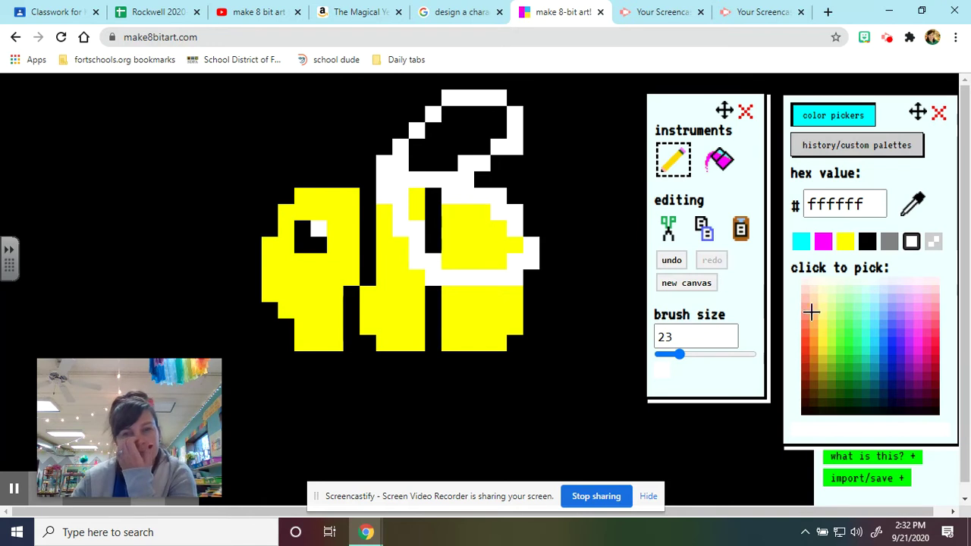
{"action": "left_click", "coordinate": [867, 240]}
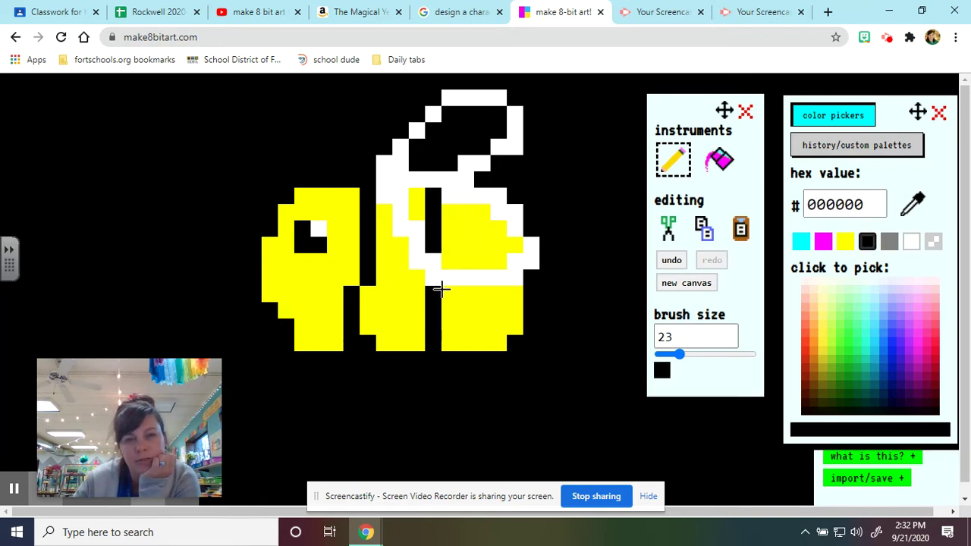
Widen the black gaps with vertical strokes down the rear, front and head columns of the body
{"action": "left_click_drag", "start_coordinate": [441, 288], "coordinate": [442, 339]}
{"action": "left_click", "coordinate": [442, 218]}
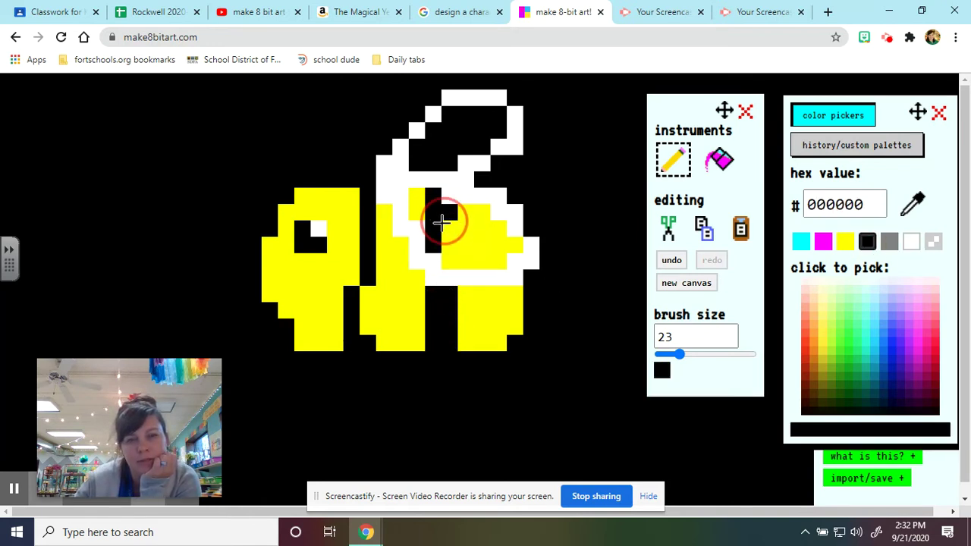
{"action": "left_click_drag", "start_coordinate": [442, 220], "coordinate": [456, 260]}
{"action": "left_click", "coordinate": [451, 263]}
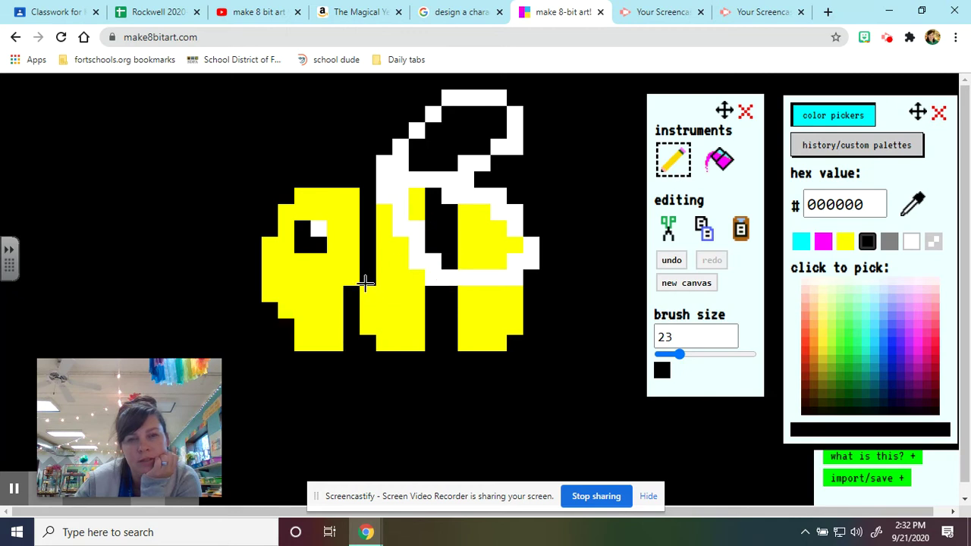
{"action": "left_click_drag", "start_coordinate": [366, 282], "coordinate": [368, 321]}
{"action": "left_click_drag", "start_coordinate": [351, 195], "coordinate": [348, 271]}
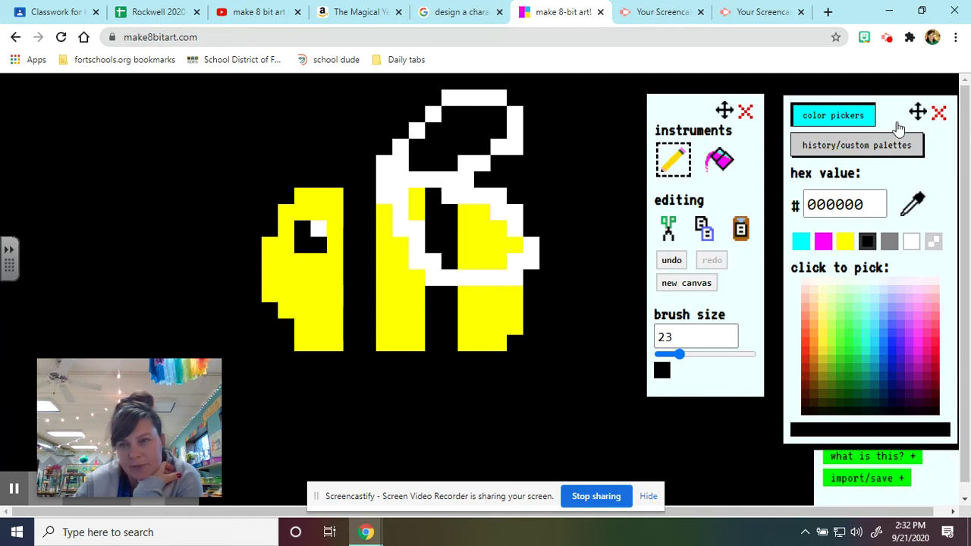
Move the colour and site-info panels aside and place the import/export art panel beside the tools
{"action": "left_click_drag", "start_coordinate": [917, 112], "coordinate": [28, 110]}
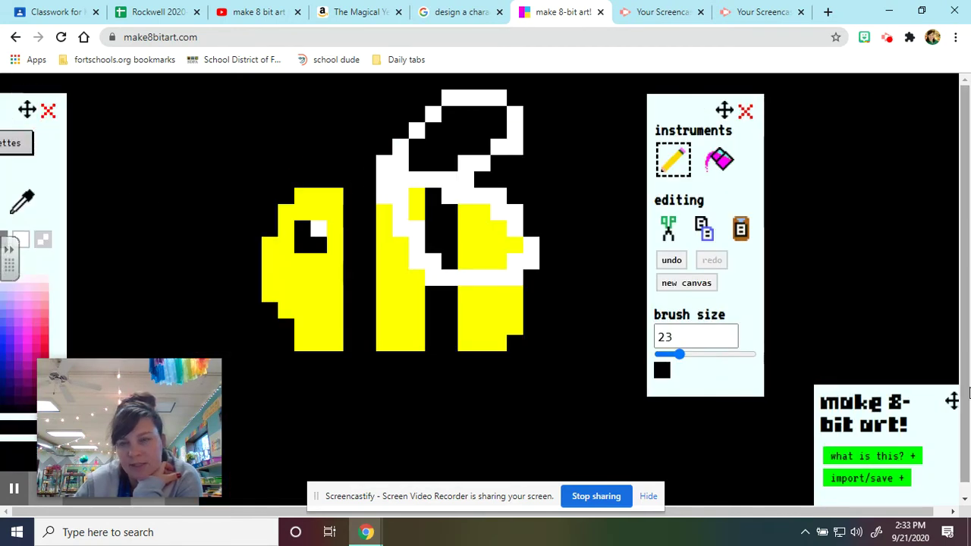
{"action": "left_click_drag", "start_coordinate": [952, 400], "coordinate": [904, 191]}
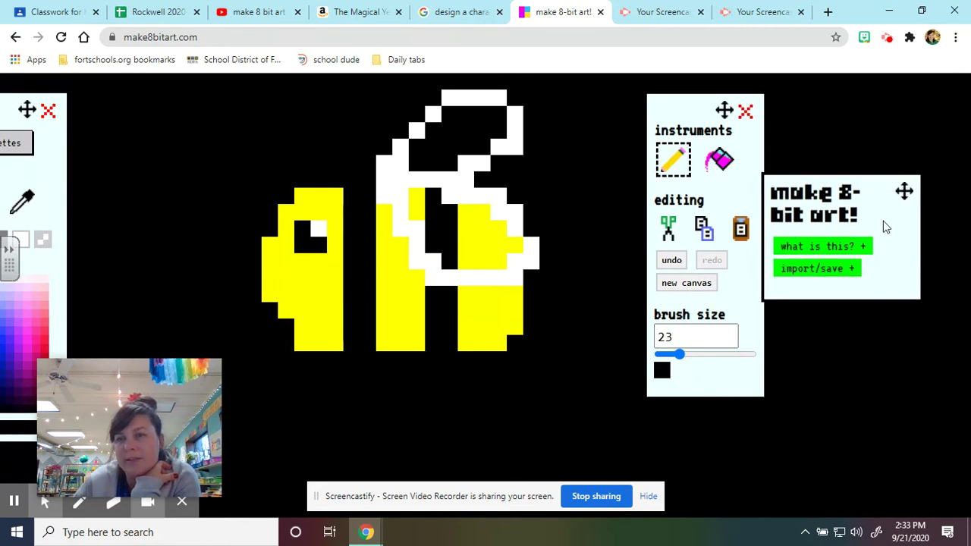
{"action": "left_click", "coordinate": [802, 274]}
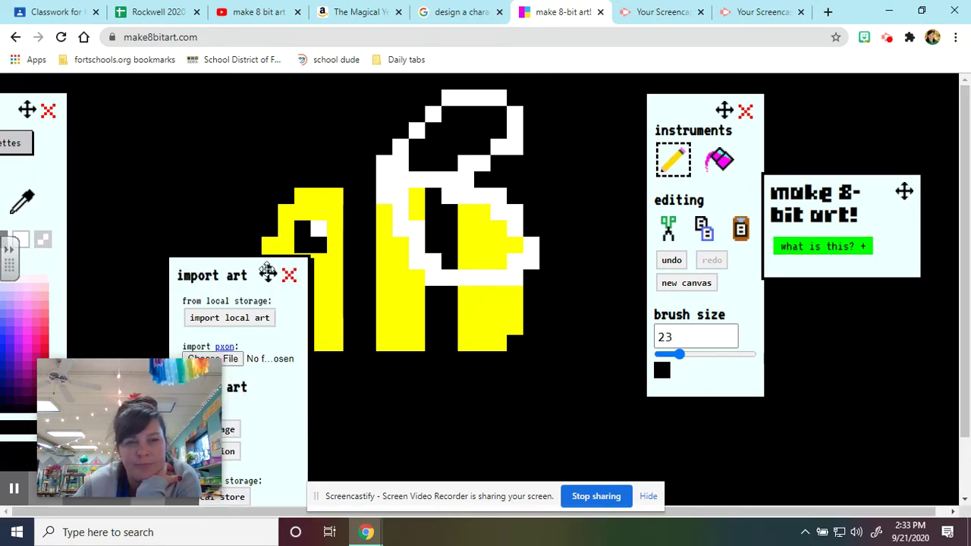
{"action": "left_click_drag", "start_coordinate": [267, 273], "coordinate": [666, 106]}
{"action": "left_click_drag", "start_coordinate": [725, 110], "coordinate": [963, 120]}
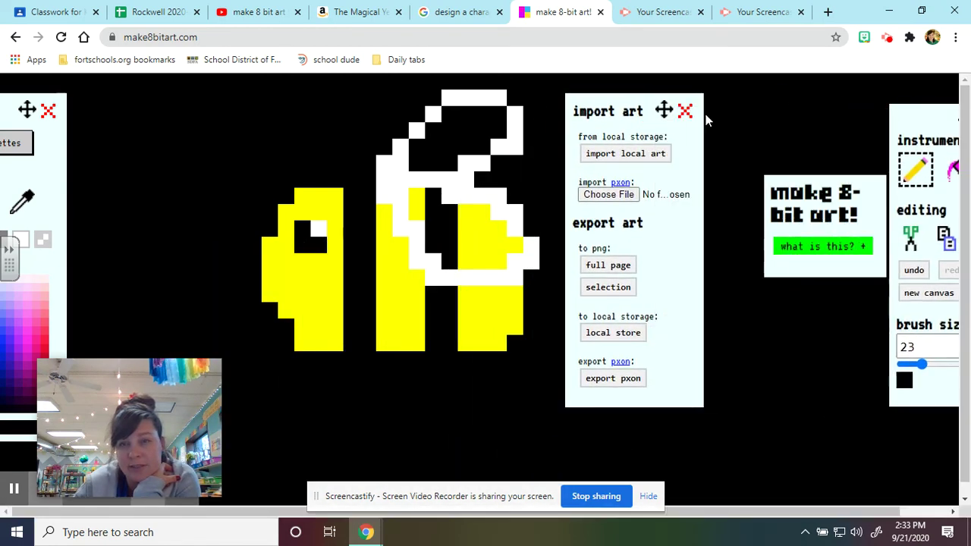
{"action": "left_click_drag", "start_coordinate": [663, 110], "coordinate": [778, 106]}
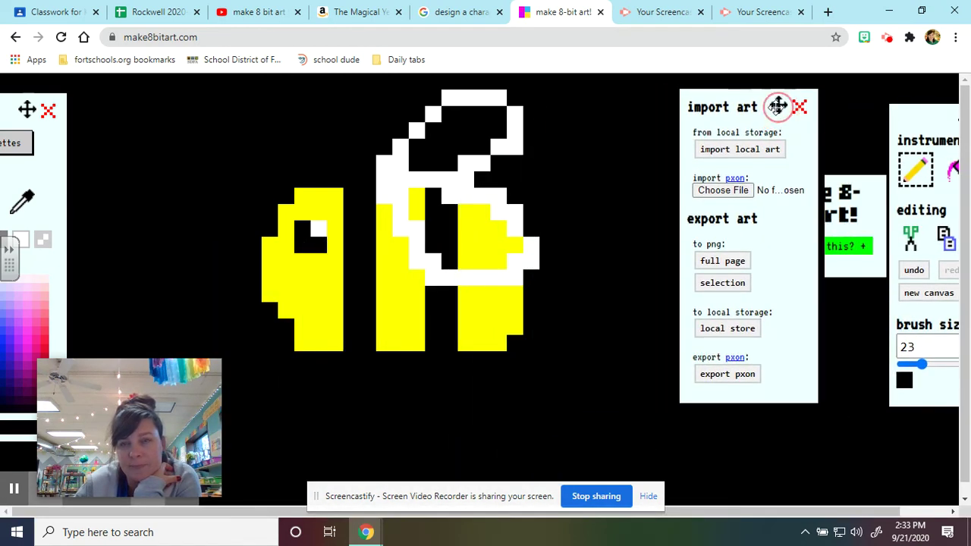
Choose the PNG selection export and box the bee on the canvas to save it
{"action": "left_click", "coordinate": [741, 283]}
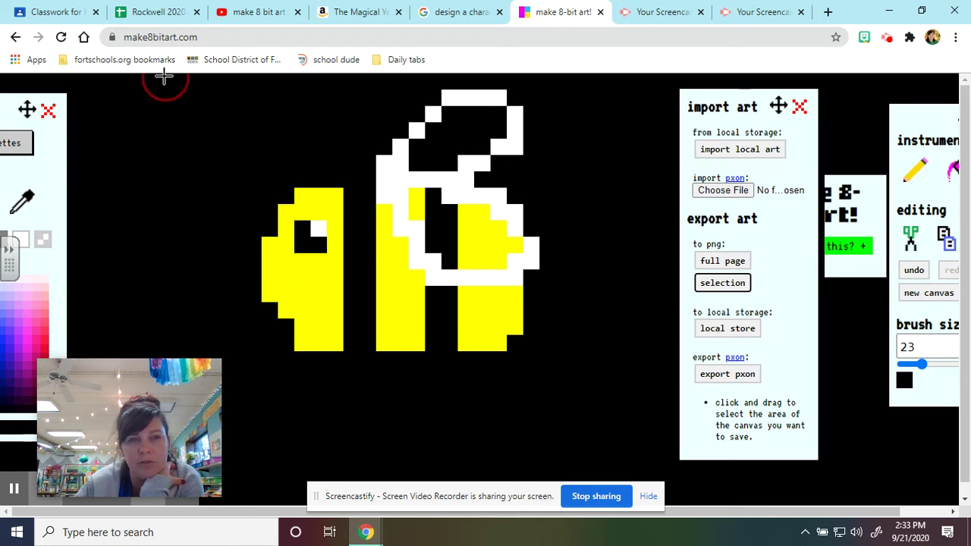
{"action": "left_click_drag", "start_coordinate": [163, 75], "coordinate": [654, 395]}
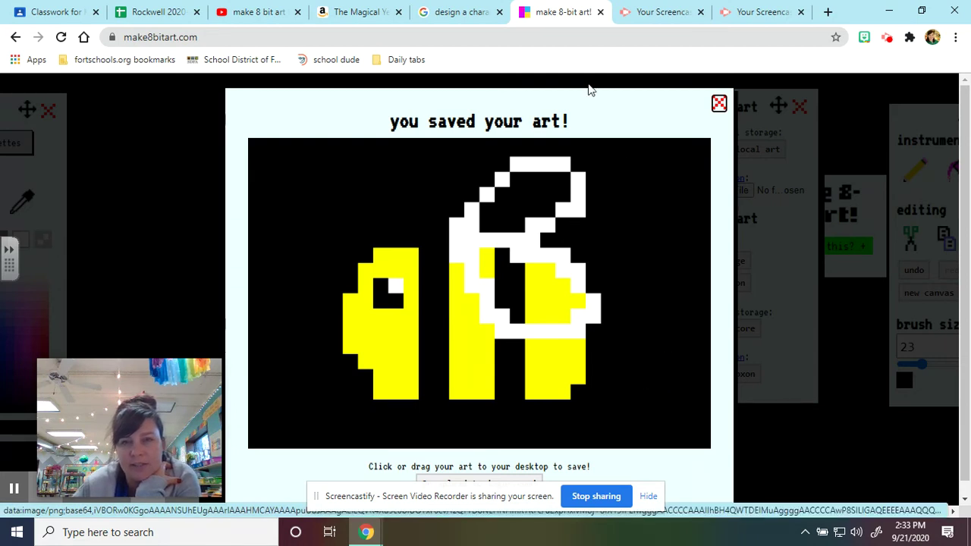
Try saving the bee PNG to the desktop, cancel the download.png name conflict, and open the image's context menu
{"action": "left_click_drag", "start_coordinate": [589, 94], "coordinate": [649, 76]}
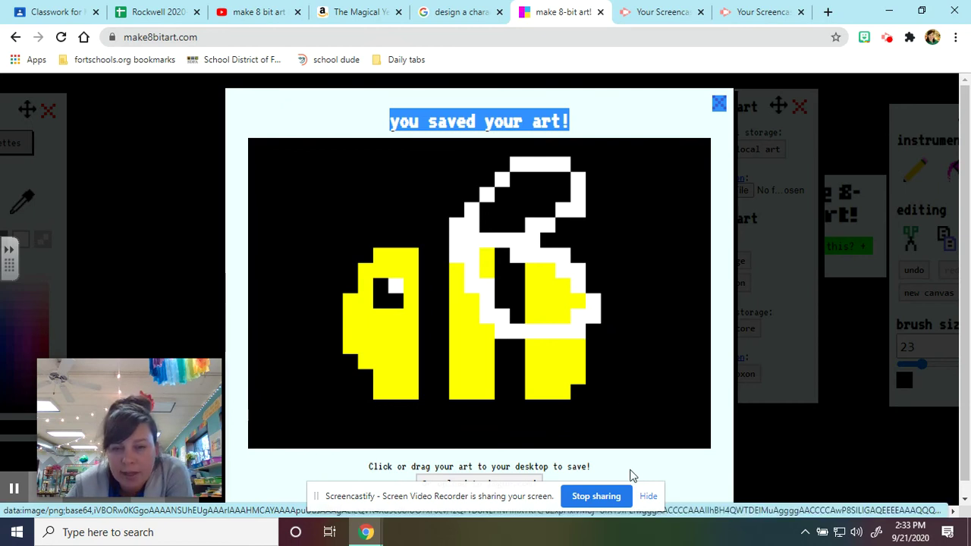
{"action": "left_click", "coordinate": [647, 498]}
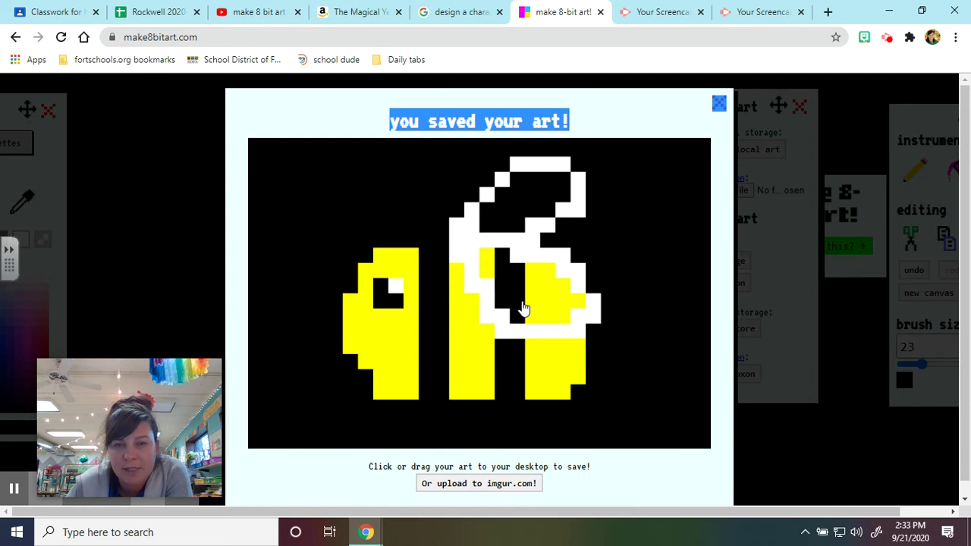
{"action": "left_click", "coordinate": [488, 299]}
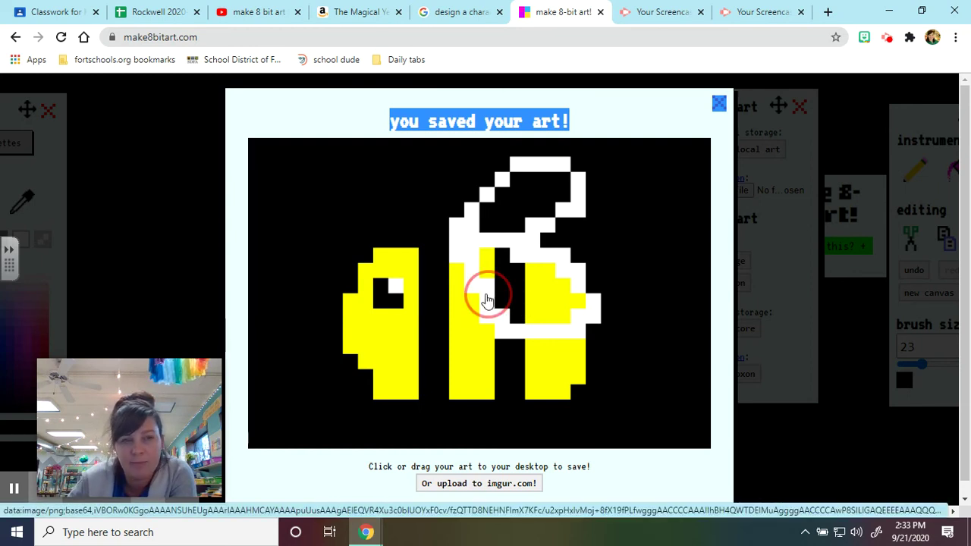
{"action": "left_click_drag", "start_coordinate": [488, 298], "coordinate": [0, 255]}
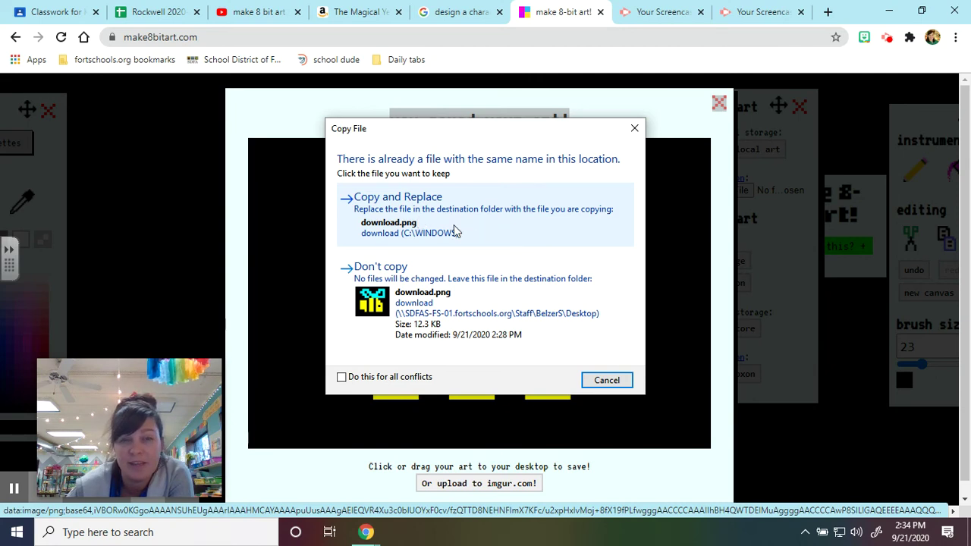
{"action": "left_click", "coordinate": [458, 224]}
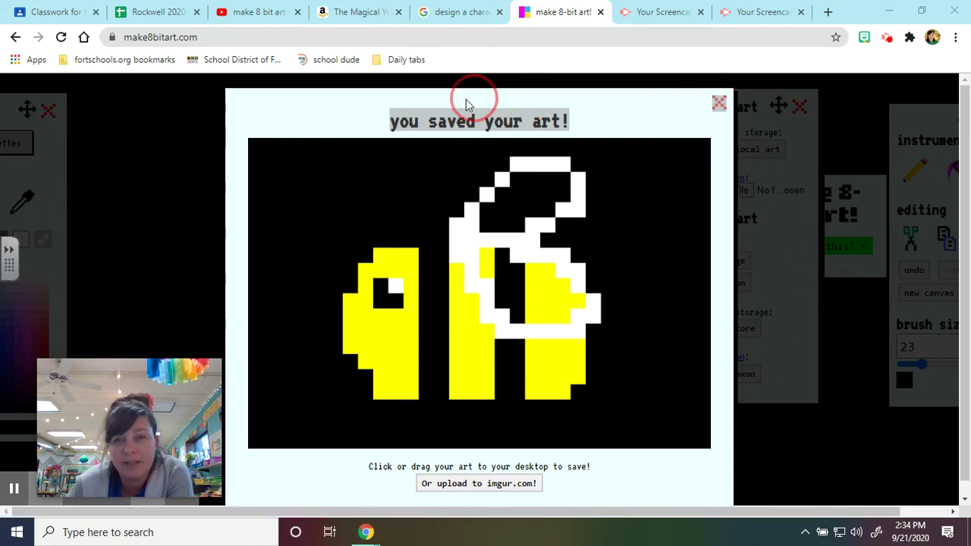
{"action": "right_click", "coordinate": [542, 221]}
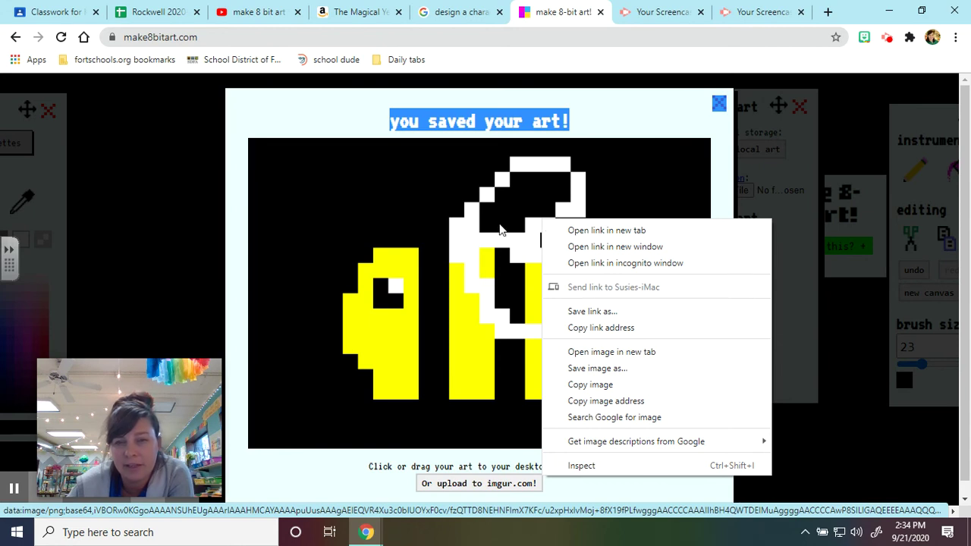
Use Copy image on the bee preview, then open a new tab showing the Google start page
{"action": "left_click", "coordinate": [590, 385]}
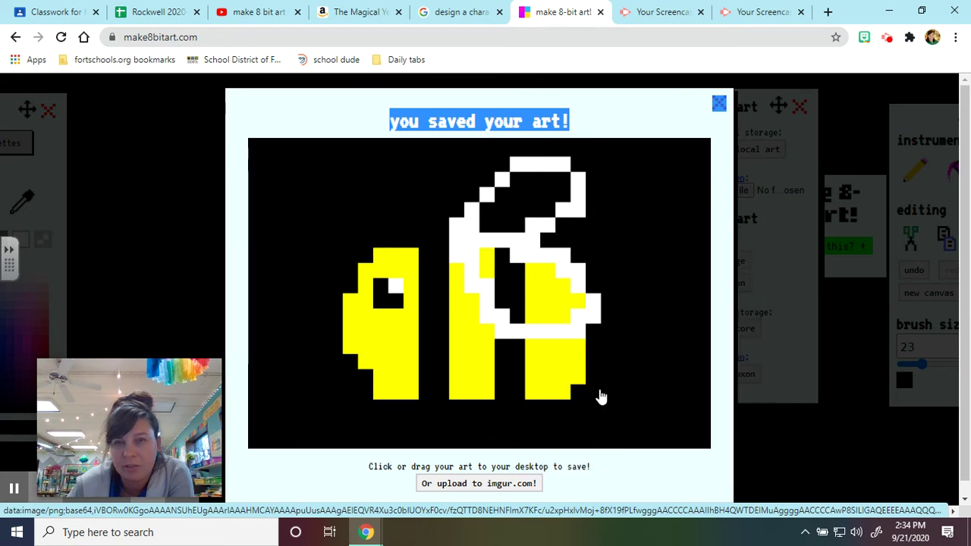
{"action": "left_click", "coordinate": [827, 11]}
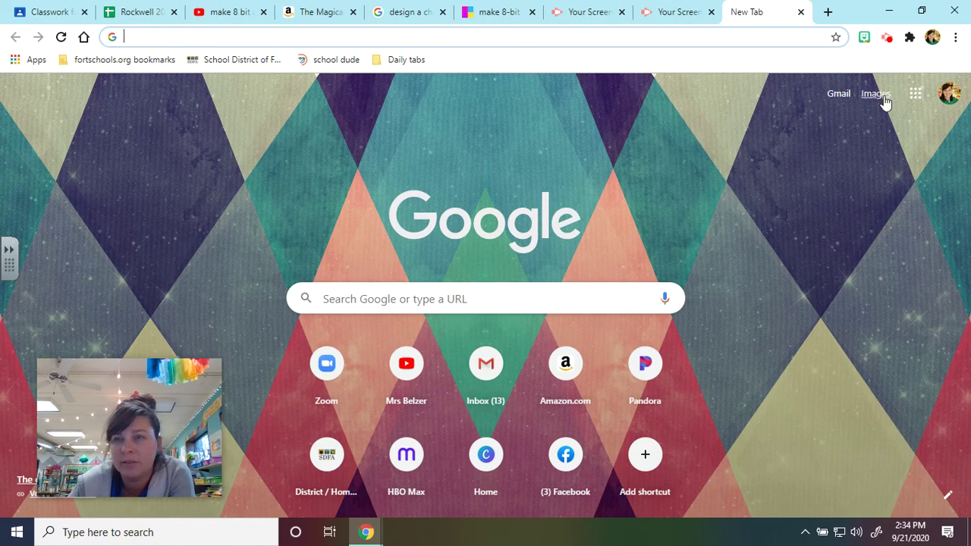
Create a blank Google Docs document from the Google apps launcher
{"action": "left_click", "coordinate": [916, 93]}
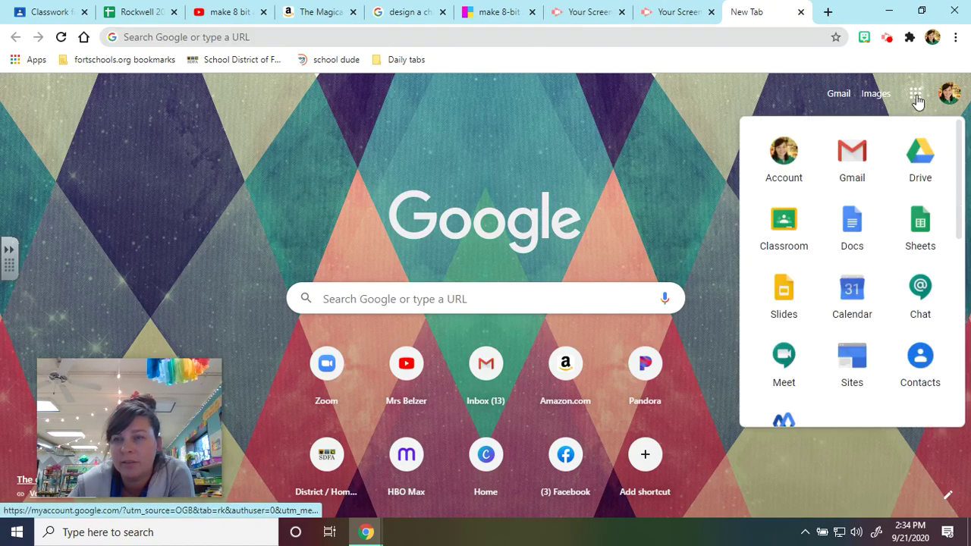
{"action": "left_click", "coordinate": [856, 224]}
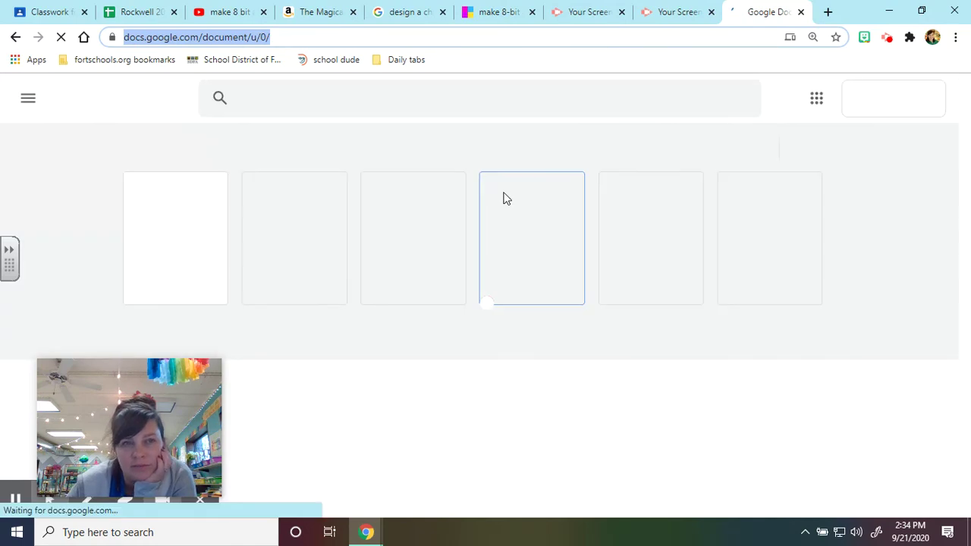
{"action": "left_click", "coordinate": [190, 230]}
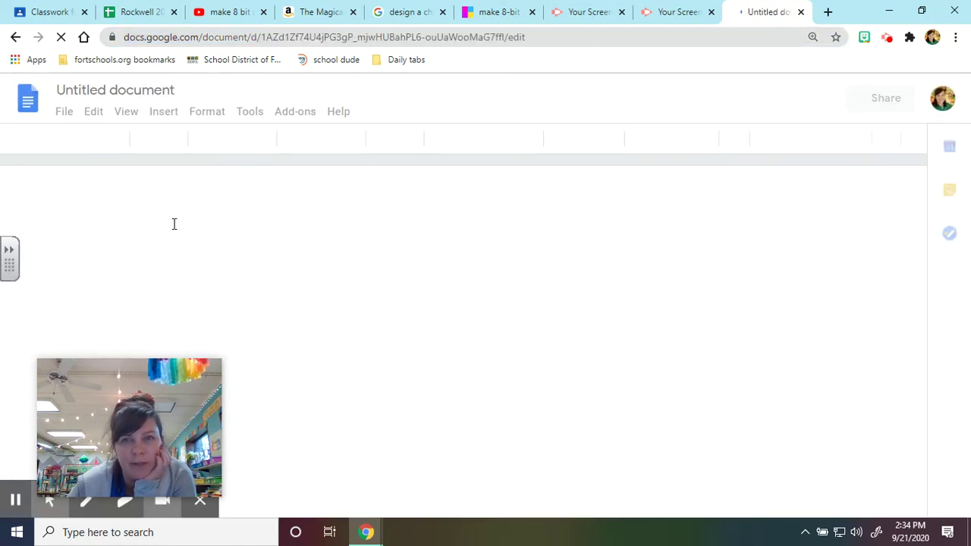
Paste the bee image into the document, then close the saved-art preview on make8bitart.com
{"action": "right_click", "coordinate": [296, 277]}
{"action": "left_click", "coordinate": [363, 351]}
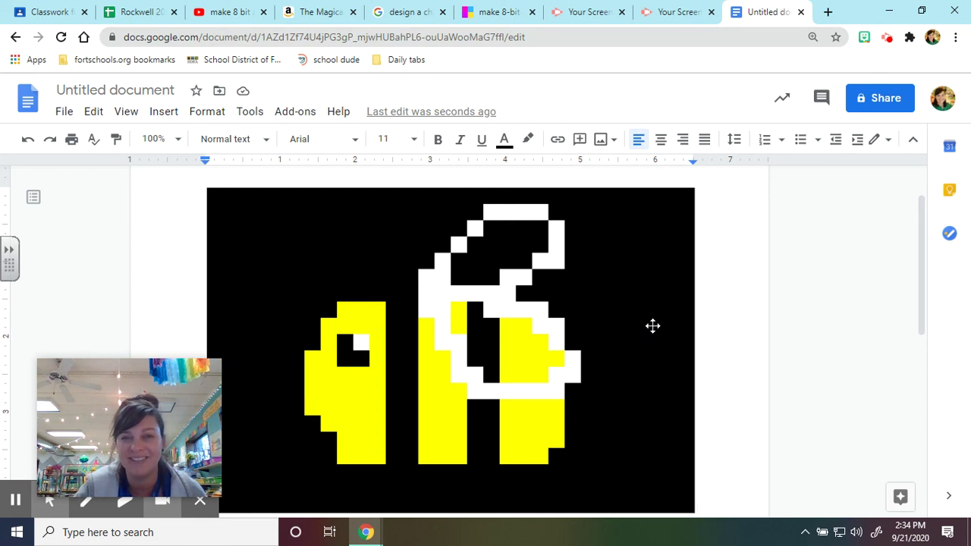
{"action": "left_click", "coordinate": [495, 12]}
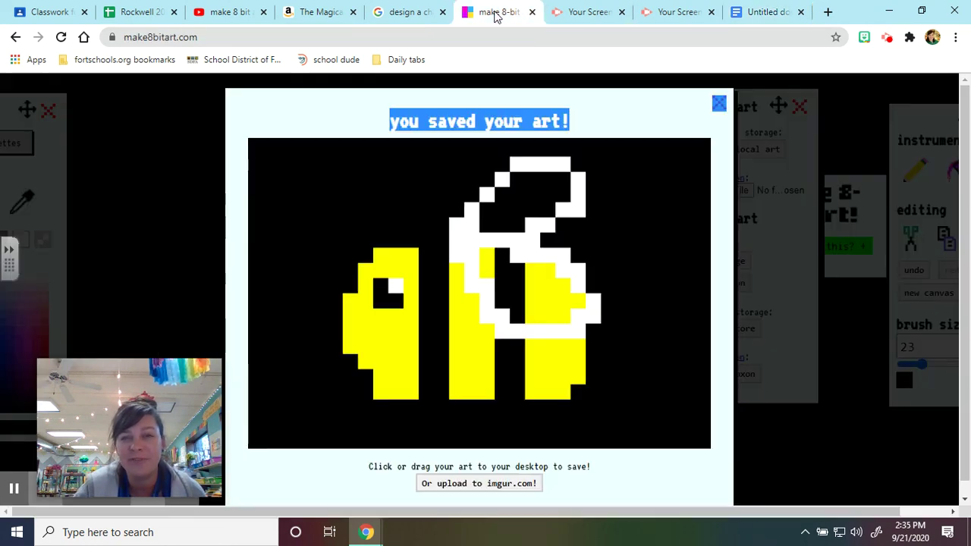
{"action": "left_click", "coordinate": [719, 103]}
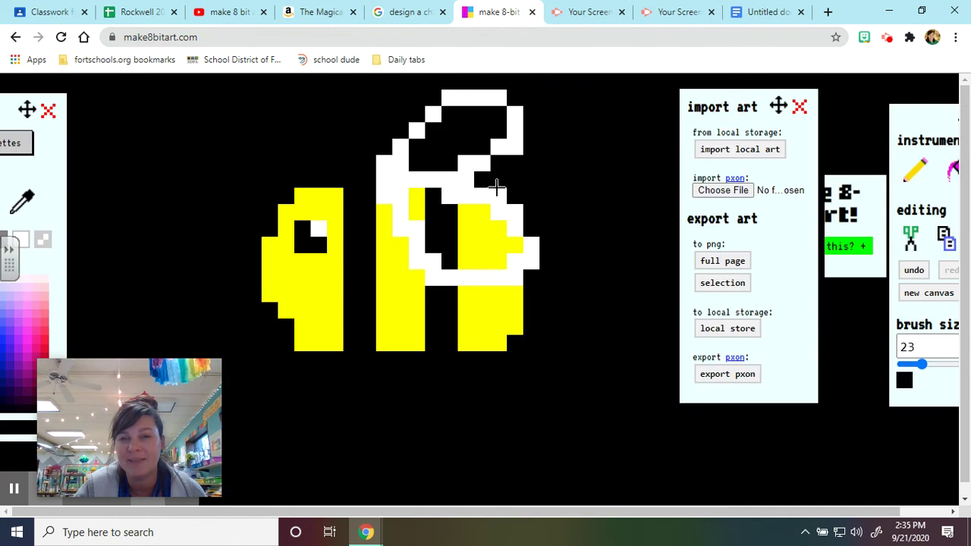